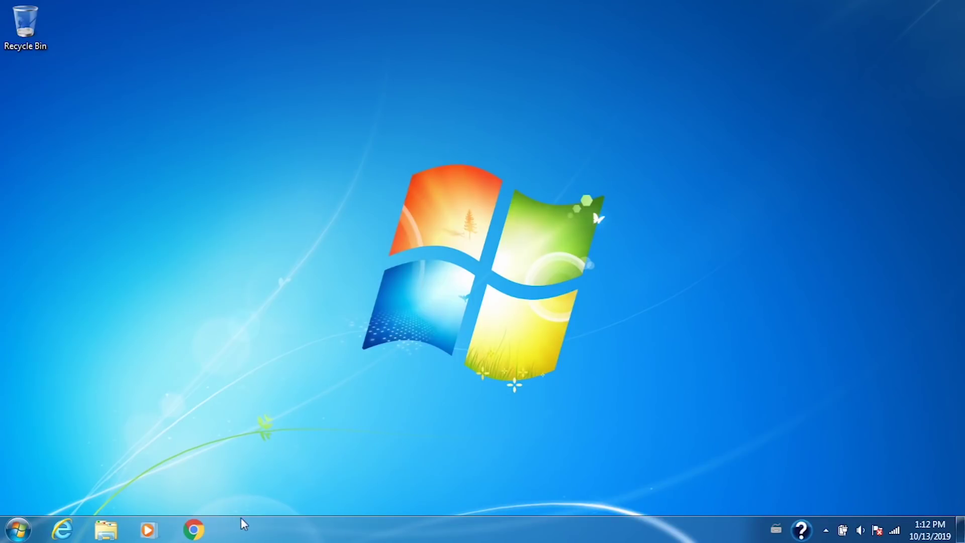
left_click(193, 529)
left_click(512, 35)
type("www.microsoft.com/")
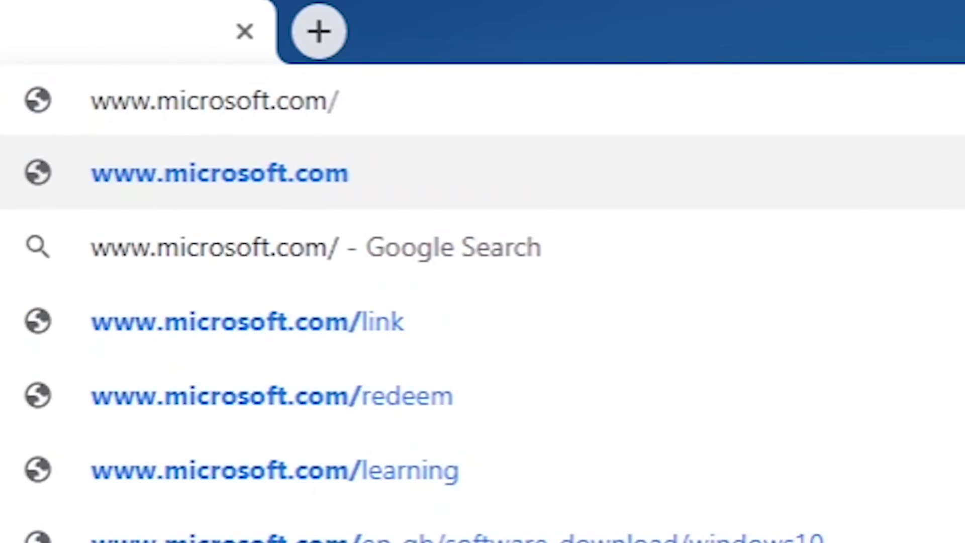
type("en-gb/software-download")
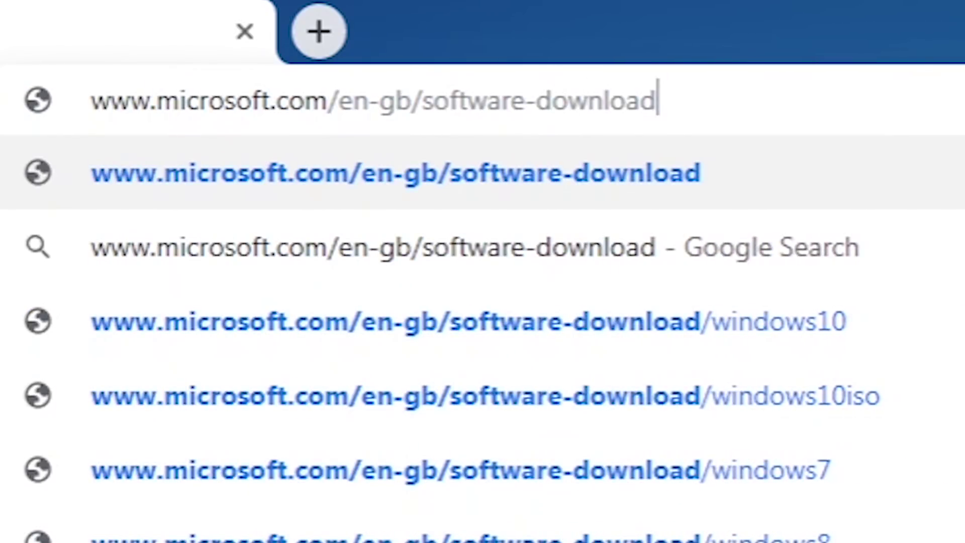
type("/windows10")
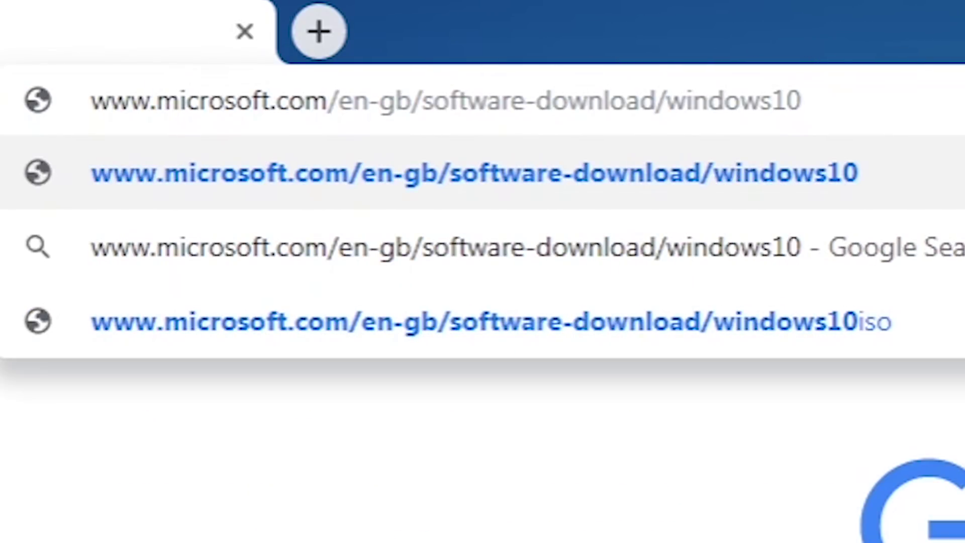
key("Return")
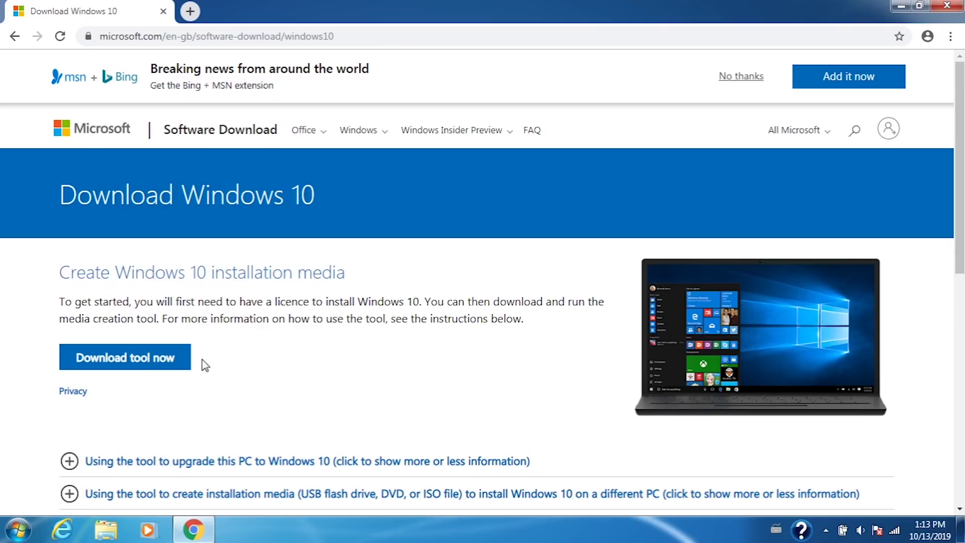
Step: Download and run the Windows 10 media creation tool, accepting its license terms
left_click(186, 359)
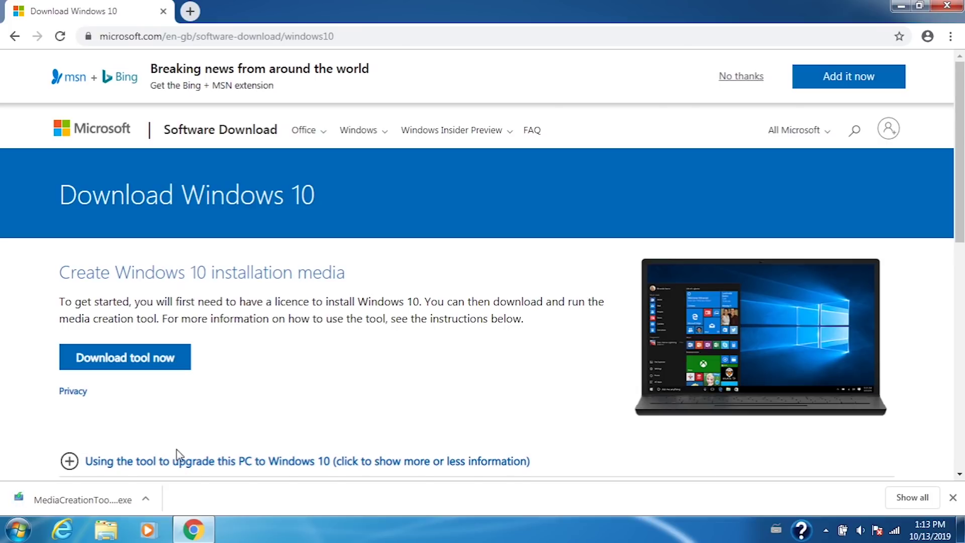
left_click(106, 508)
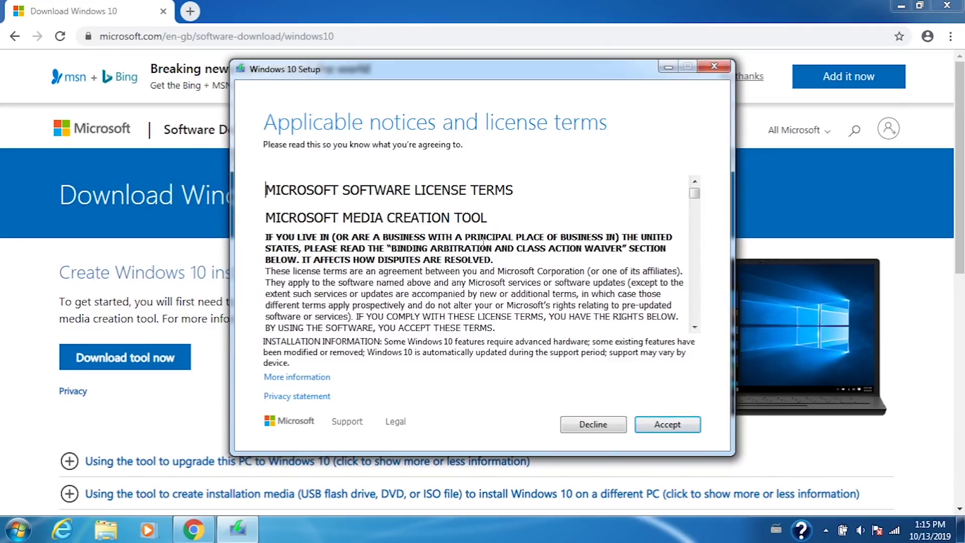
left_click(667, 425)
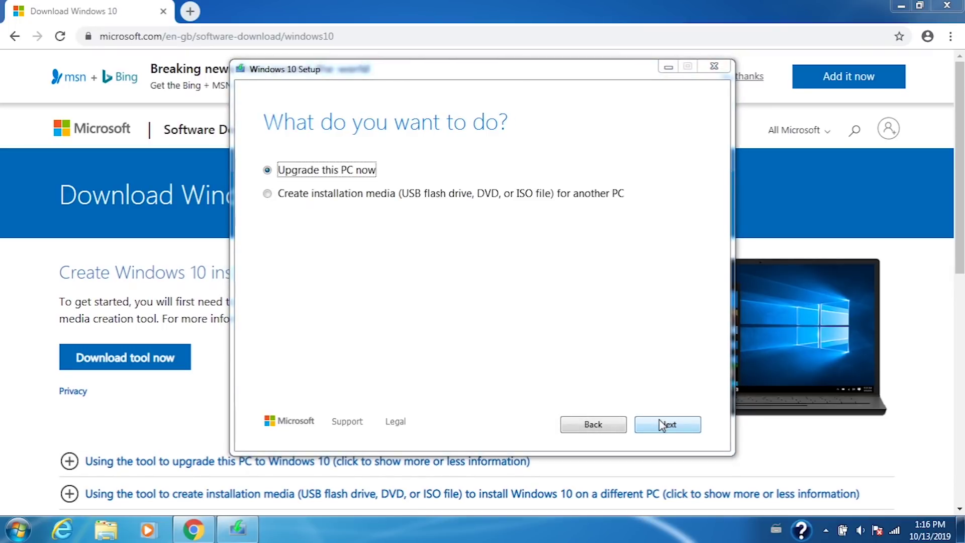
Step: Upgrade this PC to Windows 10 Pro, closing the browser, accepting the license terms and keeping personal files and apps
left_click(662, 425)
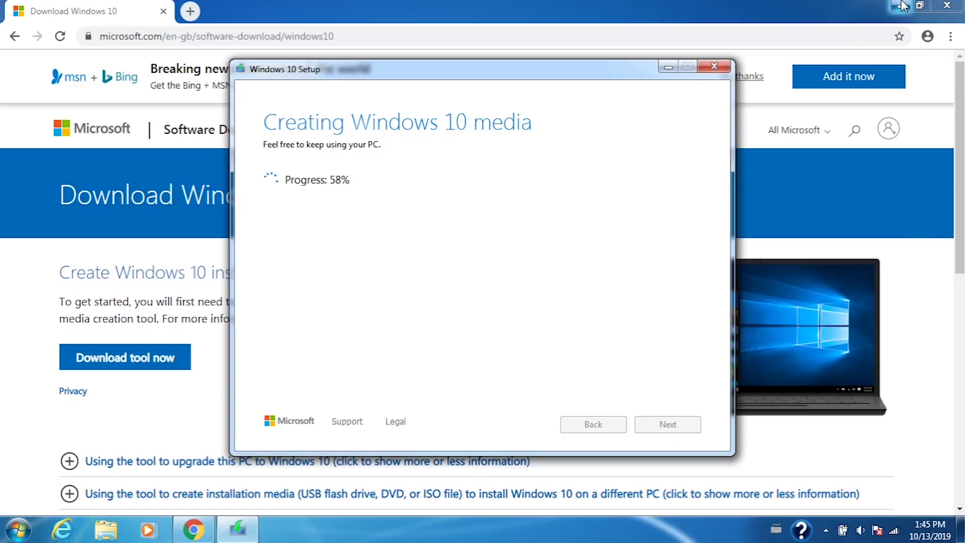
left_click(943, 7)
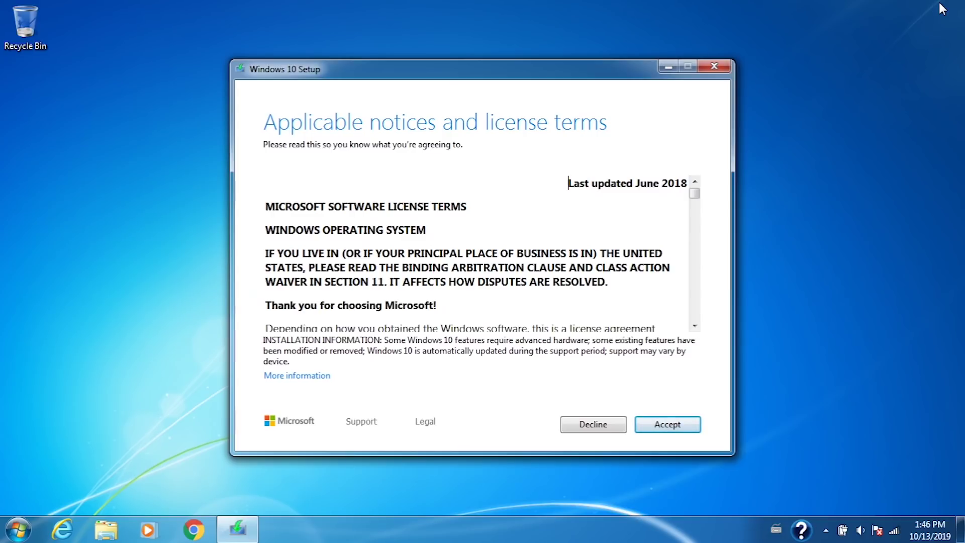
left_click(660, 427)
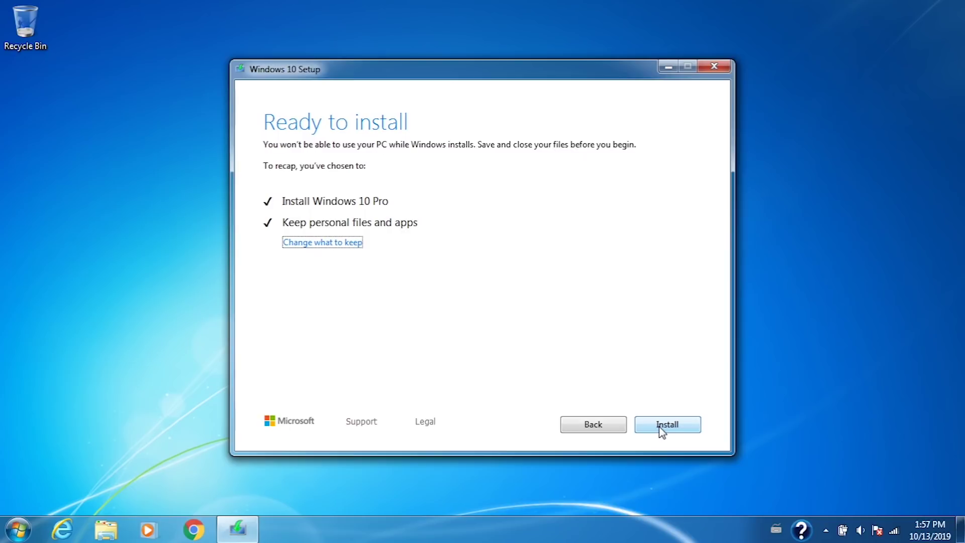
left_click(662, 428)
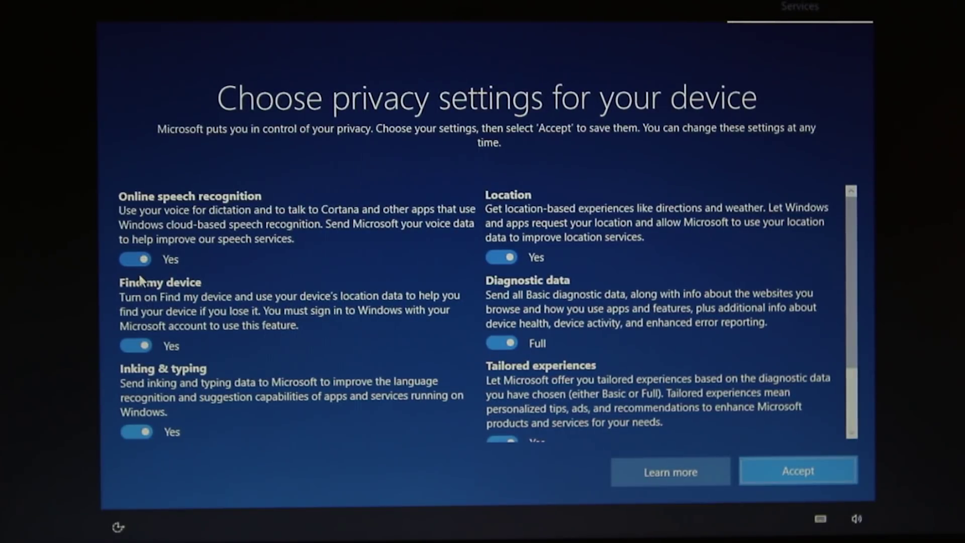
Step: Turn off online speech recognition, Find my device and location, and set diagnostic data to Basic
left_click(140, 259)
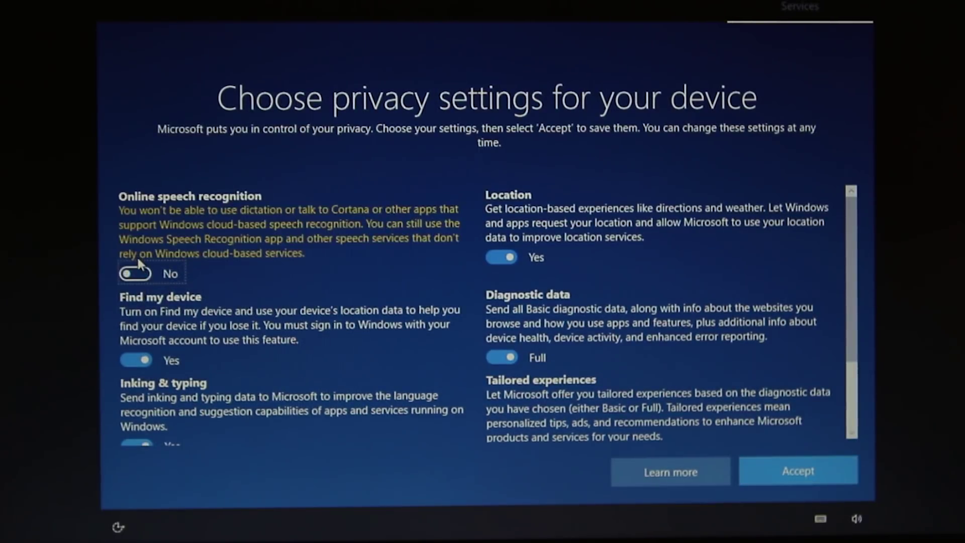
left_click(143, 358)
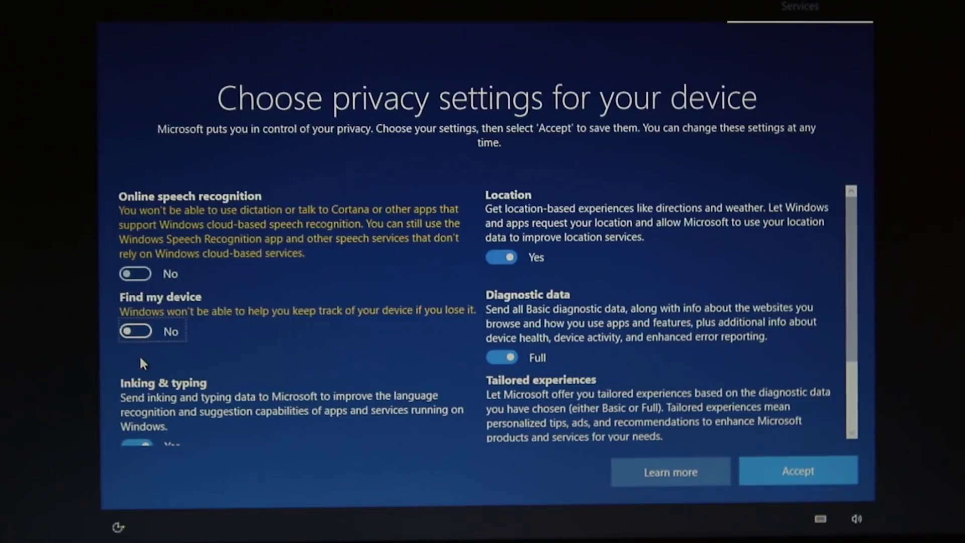
left_click(502, 258)
left_click(500, 357)
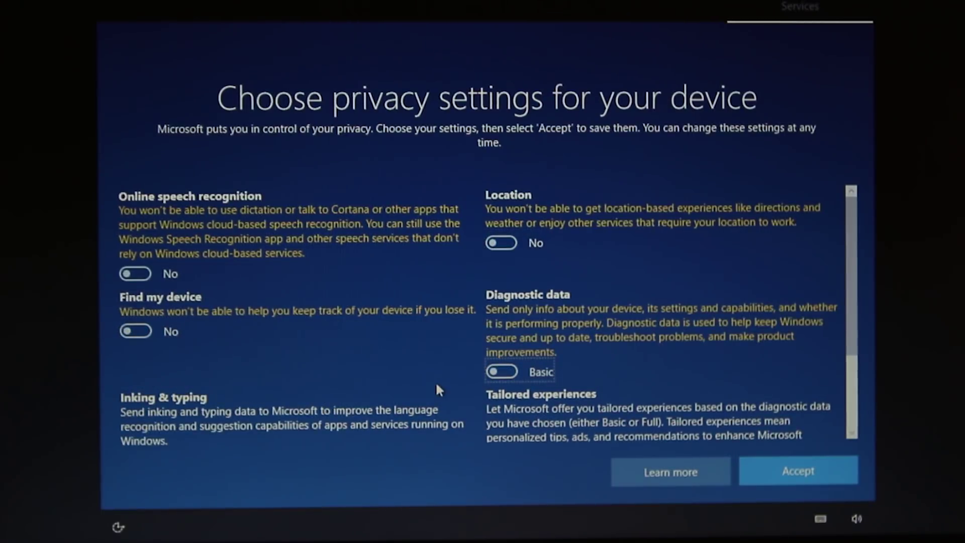
Step: Turn off inking and typing, tailored experiences and the advertising ID, and accept the privacy settings
scroll(435, 381, "down", 3)
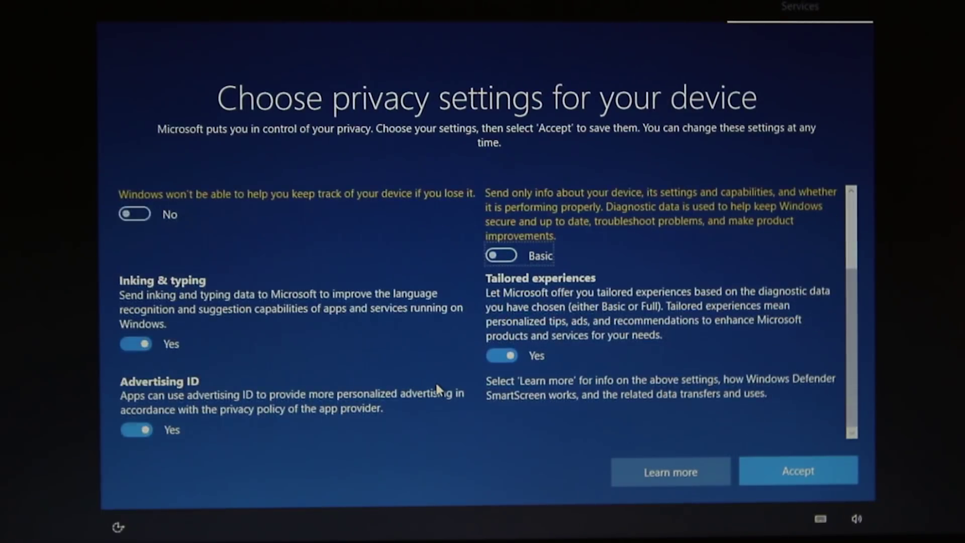
left_click(136, 344)
left_click(502, 357)
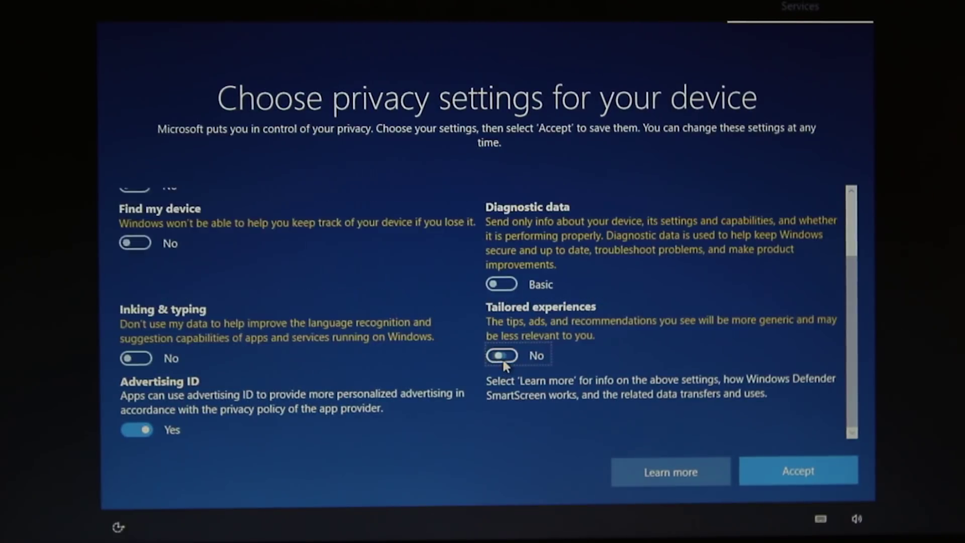
left_click(137, 427)
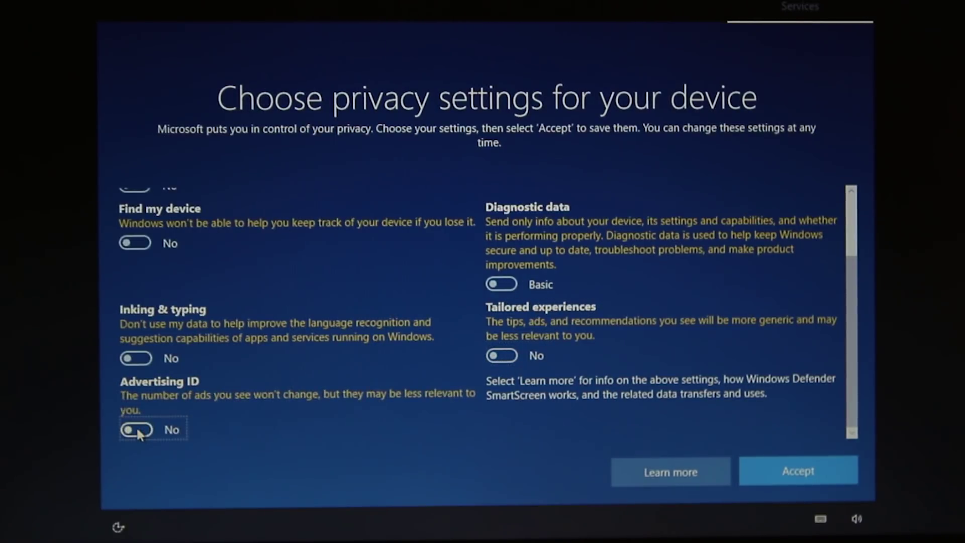
left_click(792, 465)
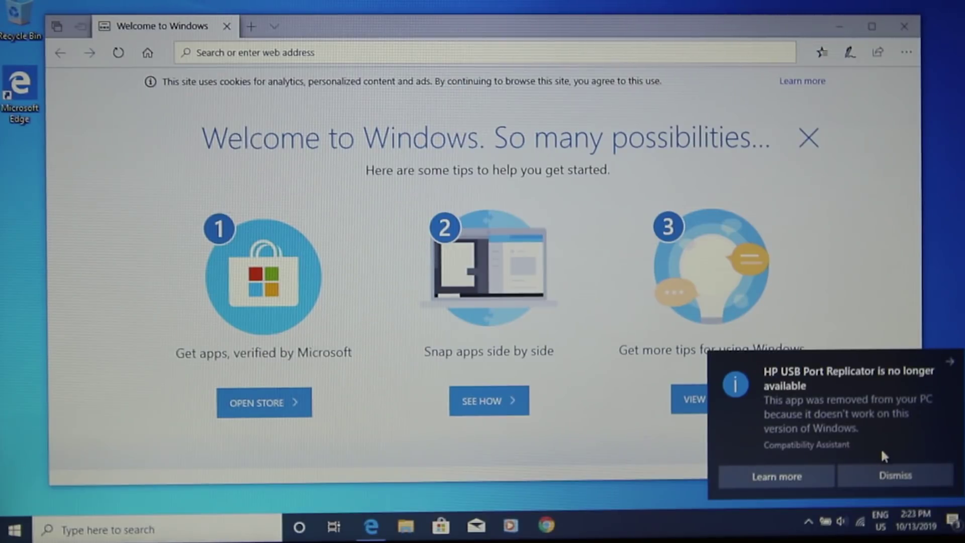
Step: Dismiss the three notifications about removed incompatible apps and close the Welcome to Windows browser window
left_click(896, 472)
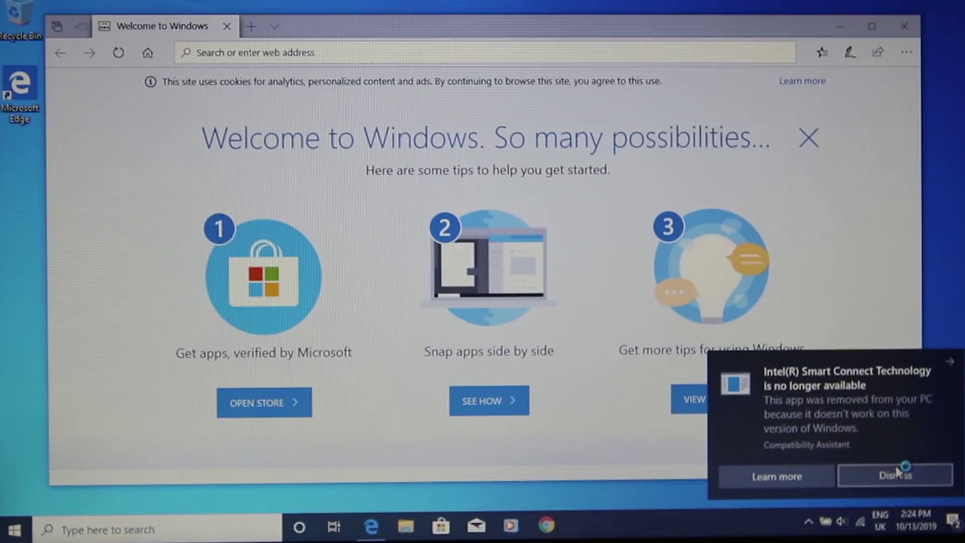
left_click(896, 472)
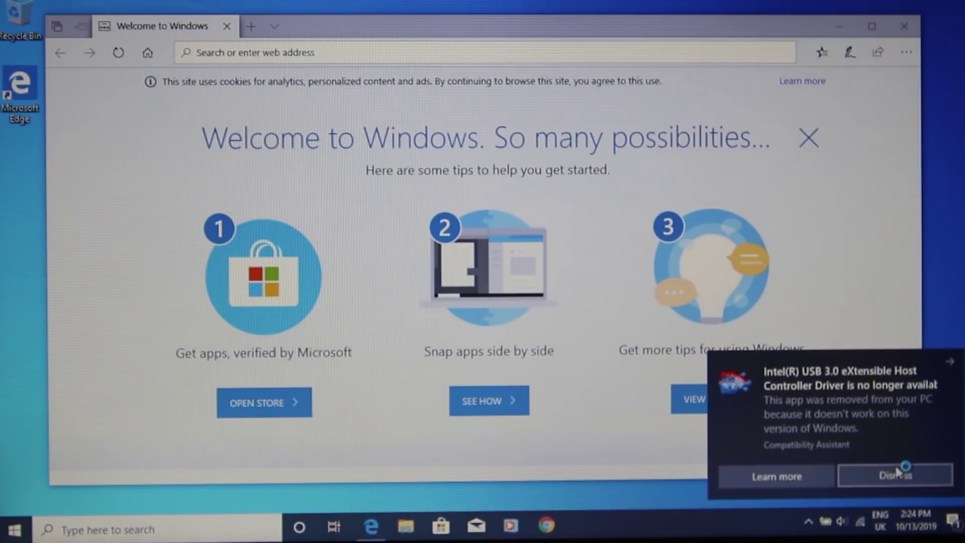
left_click(897, 470)
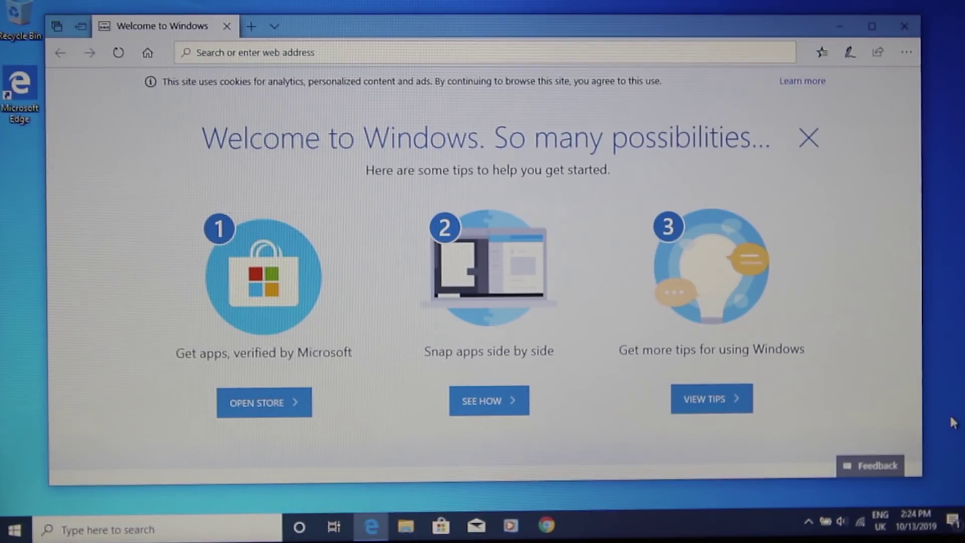
left_click(905, 26)
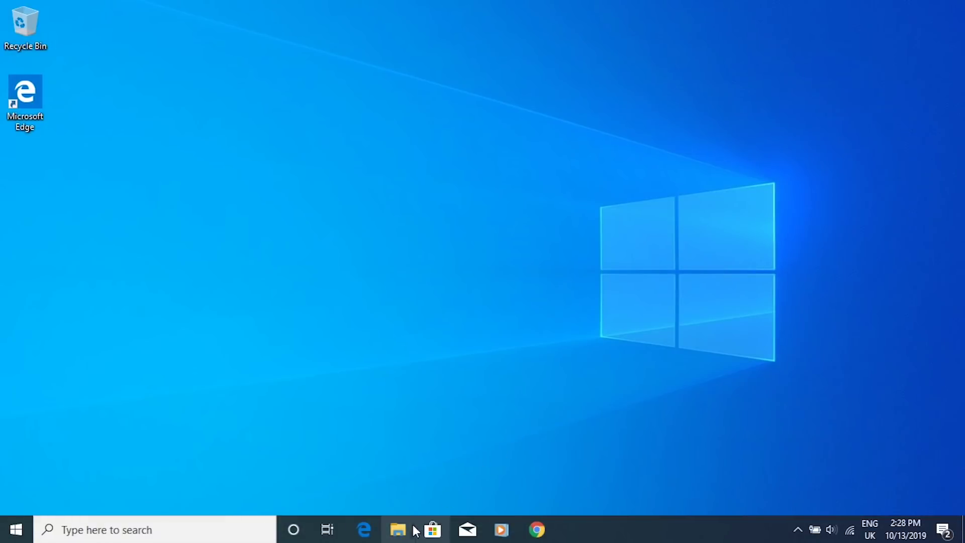
Step: Open the properties of This PC from File Explorer to check the Windows edition and activation status
left_click(398, 530)
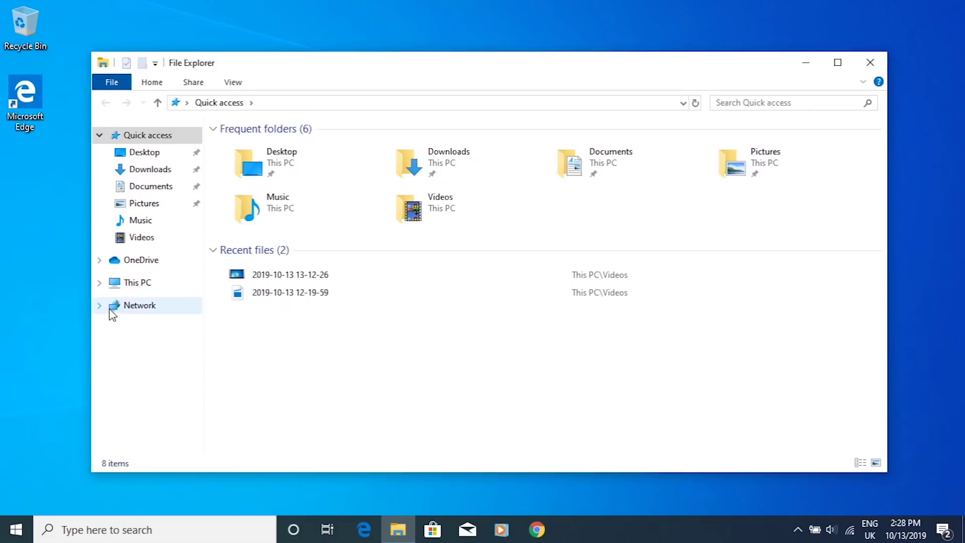
right_click(133, 289)
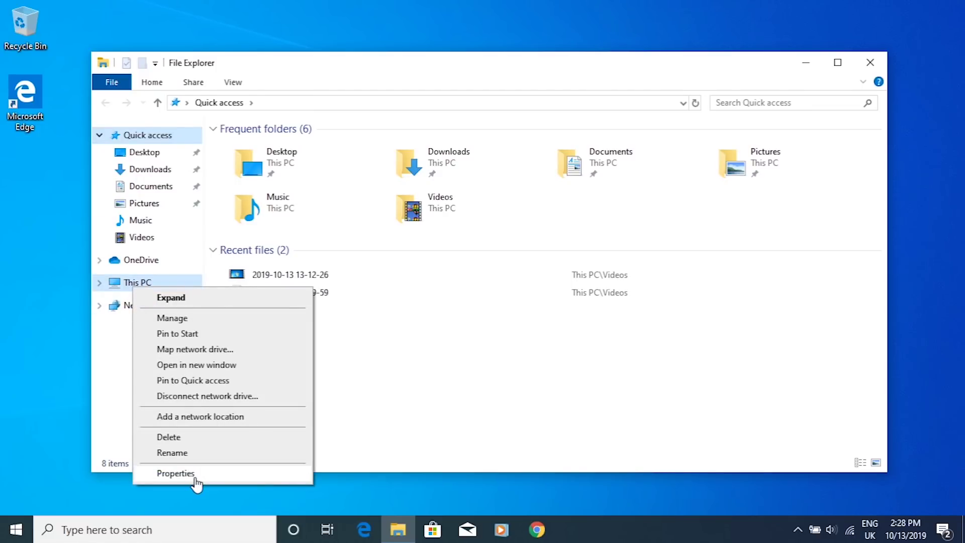
left_click(175, 473)
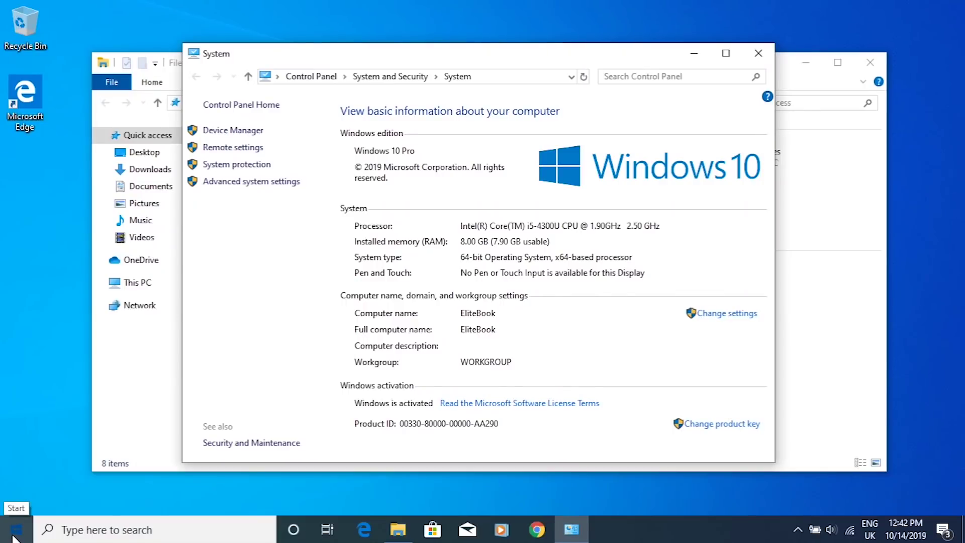
Step: Open the Recovery page of the Update & Security settings and start the Go back to Windows 7 process
left_click(15, 529)
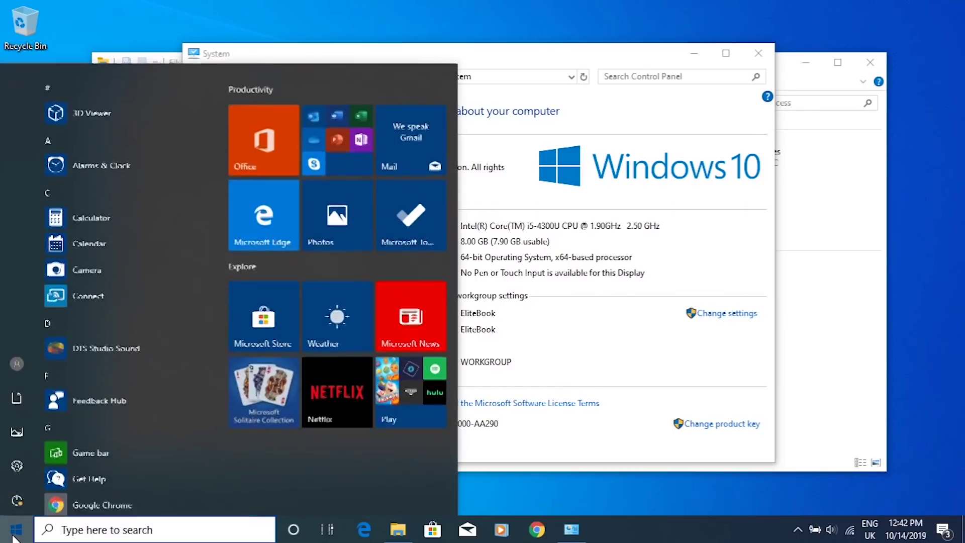
left_click(18, 465)
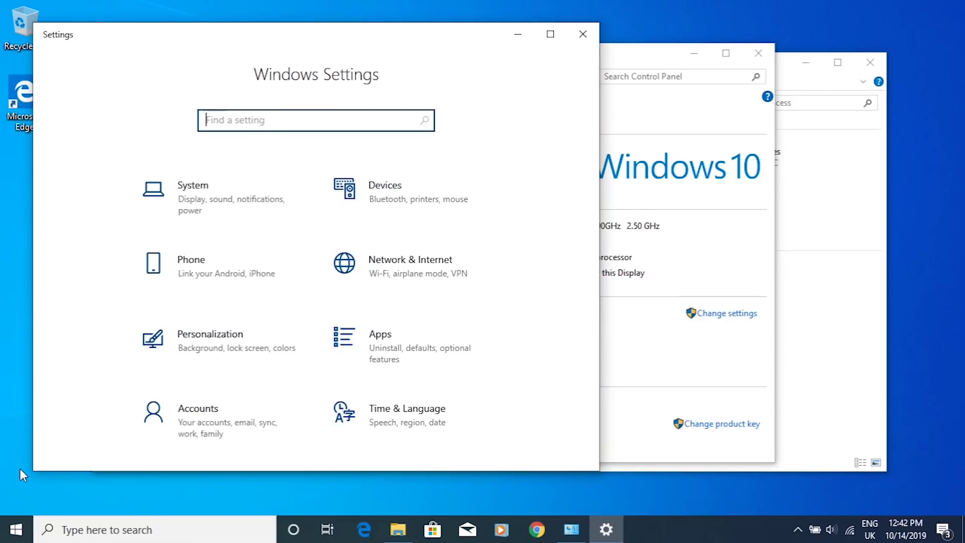
scroll(131, 379, "down", 5)
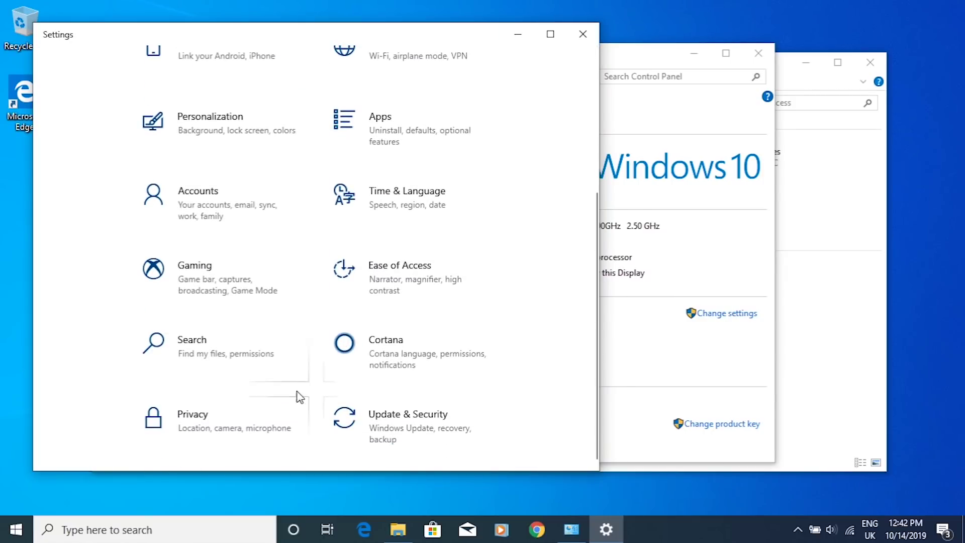
left_click(414, 444)
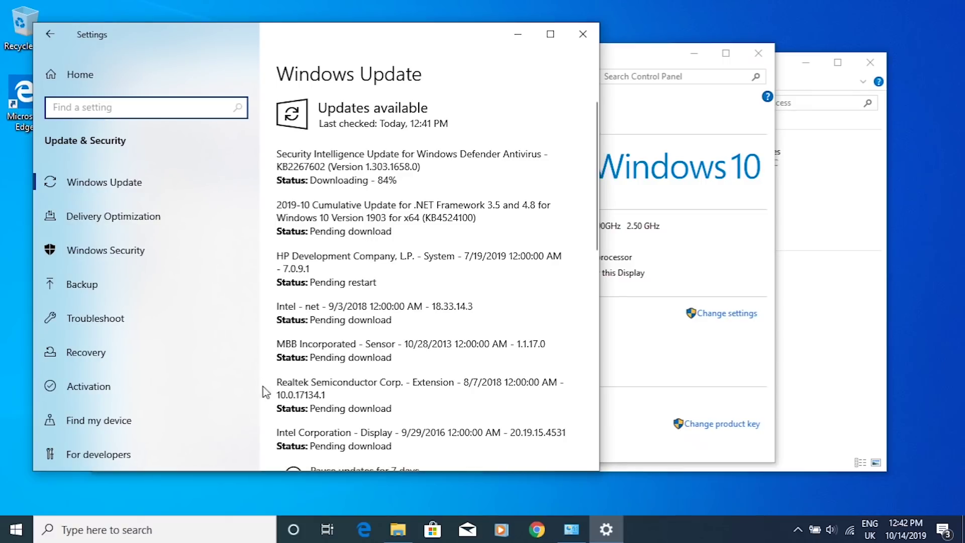
left_click(212, 362)
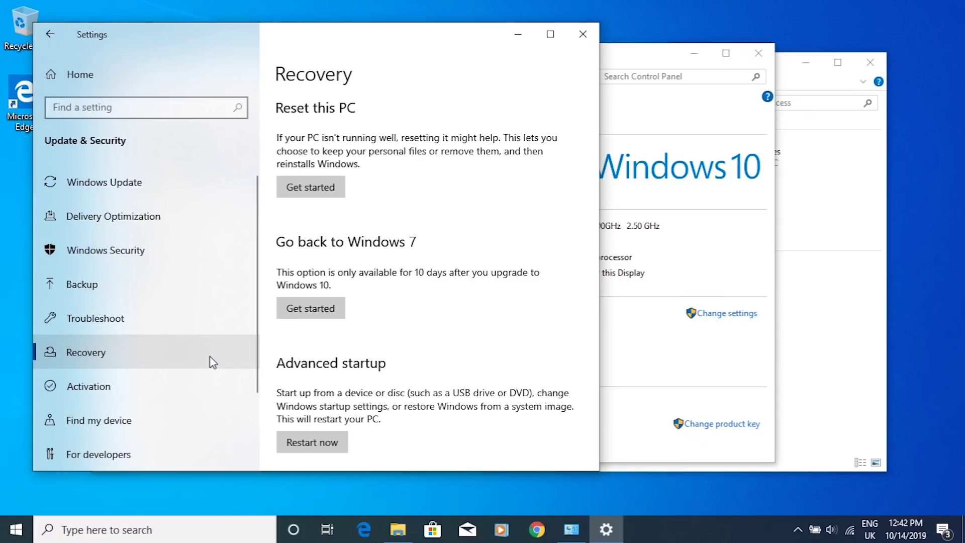
left_click(335, 311)
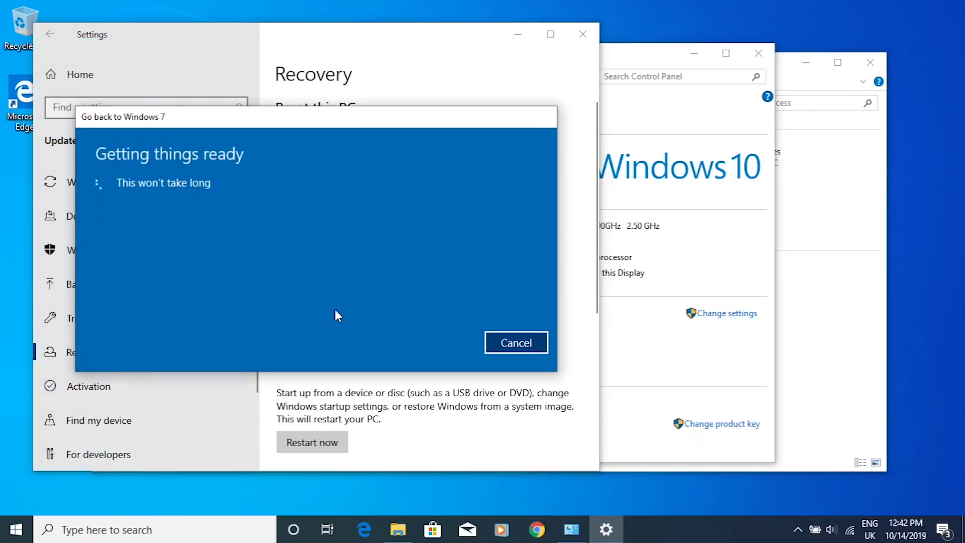